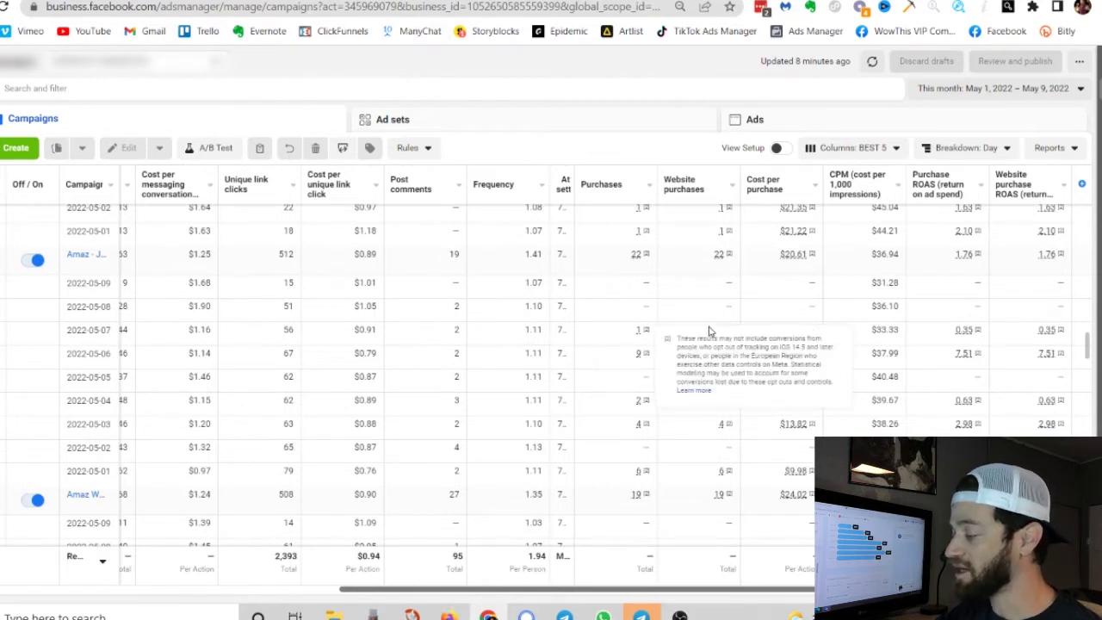
- Scroll back to the messaging columns and select the $1.68 cost per conversation for 2022-05-09
{"action": "mouse_move", "coordinate": [640, 328]}
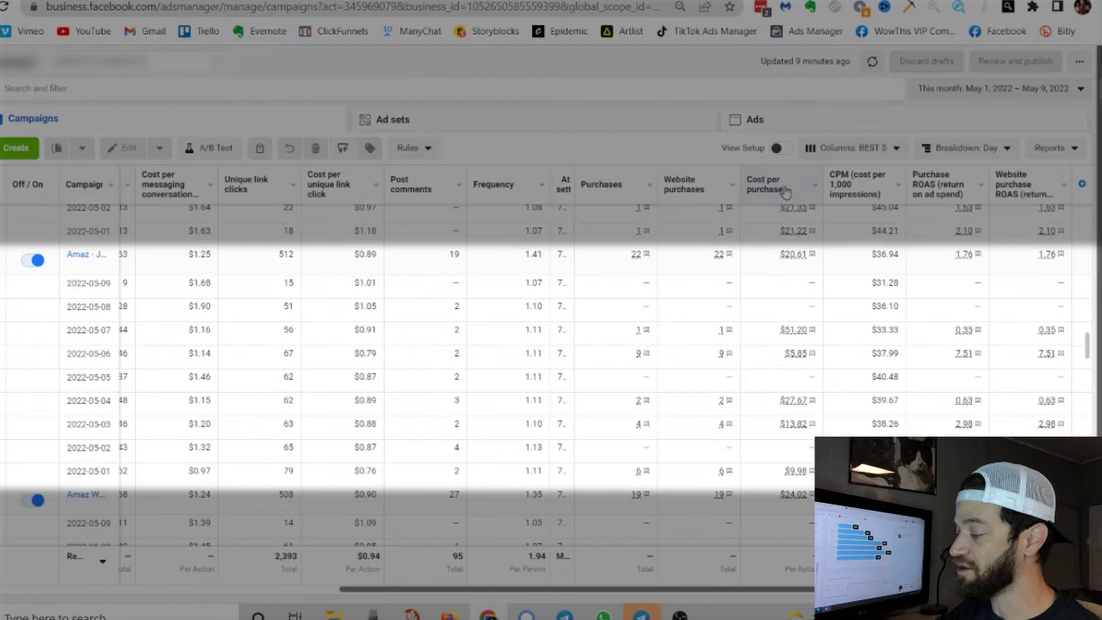
{"action": "scroll", "coordinate": [731, 598], "scroll_direction": "left", "scroll_amount": 3}
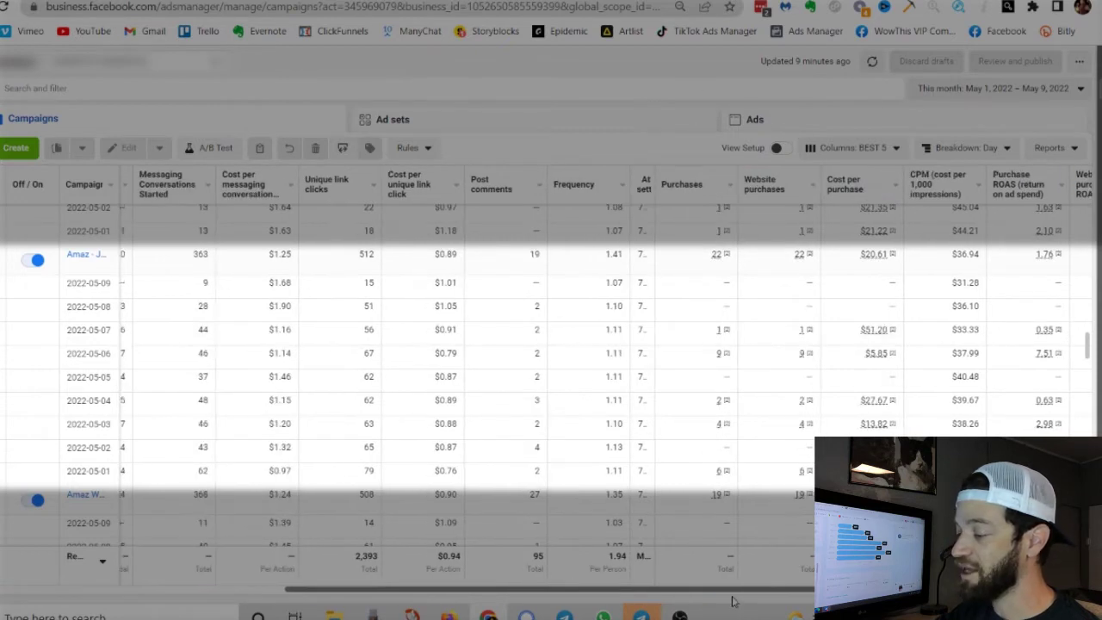
{"action": "scroll", "coordinate": [710, 603], "scroll_direction": "left", "scroll_amount": 2}
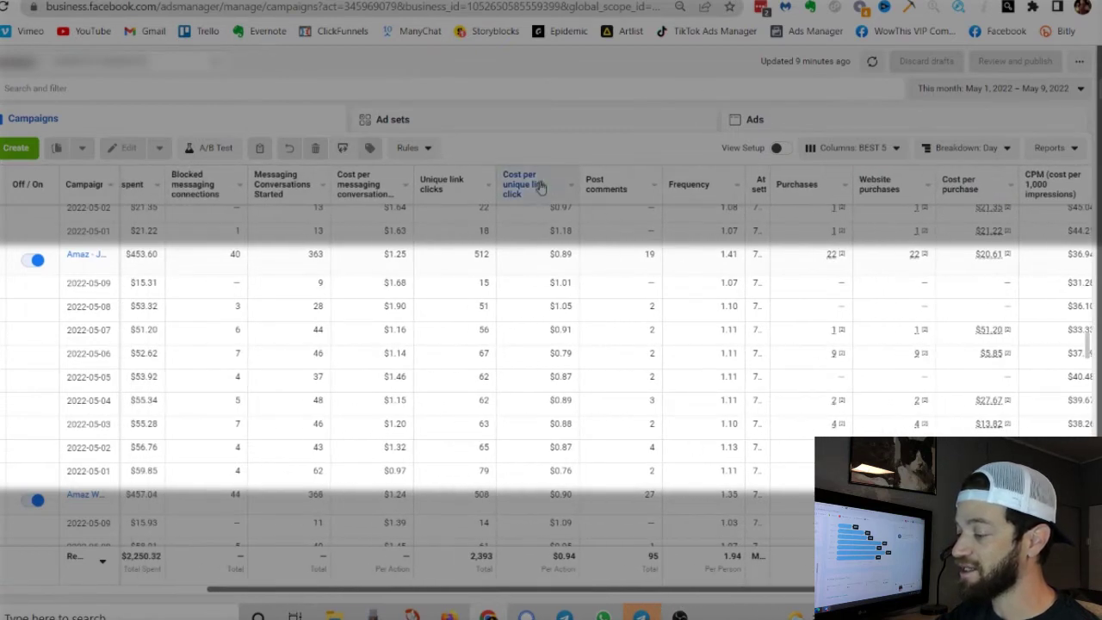
{"action": "mouse_move", "coordinate": [520, 191]}
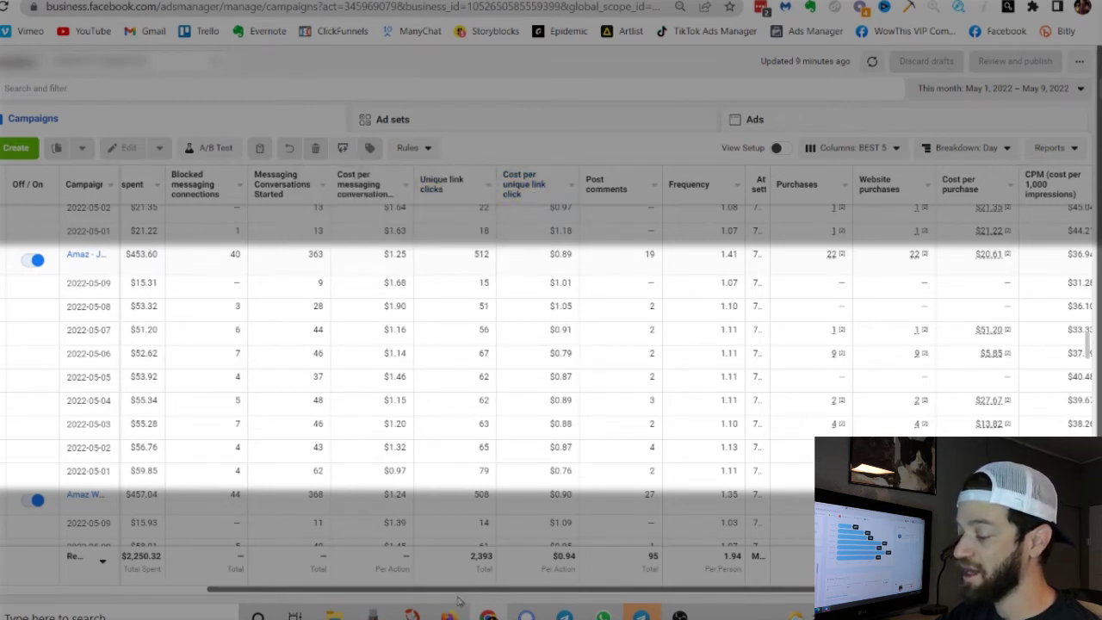
{"action": "left_click_drag", "start_coordinate": [456, 594], "coordinate": [409, 593]}
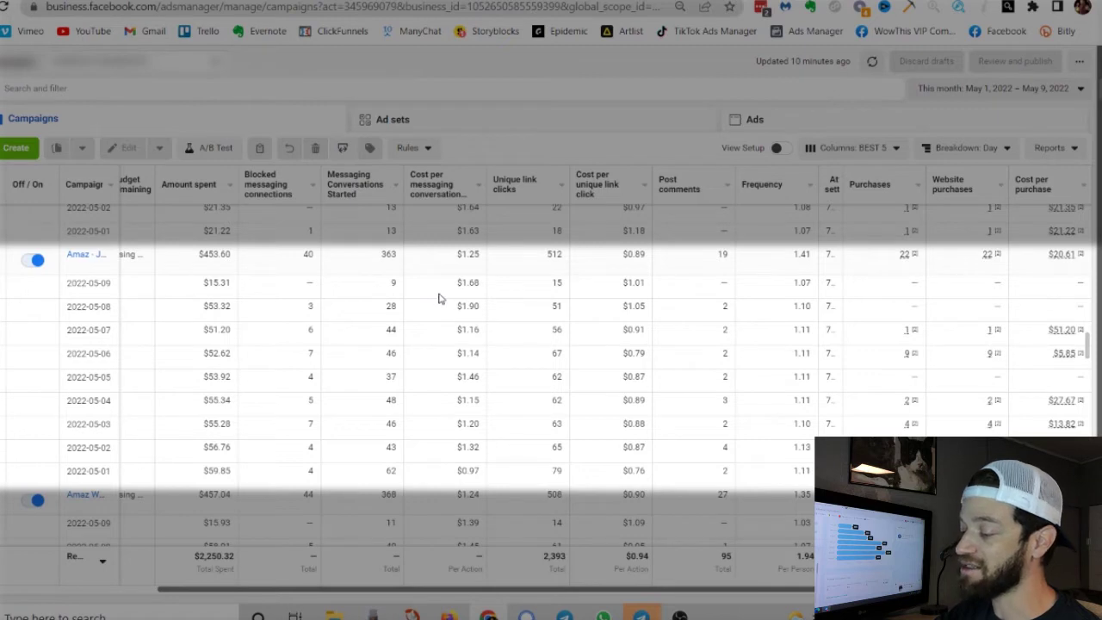
{"action": "left_click_drag", "start_coordinate": [452, 286], "coordinate": [480, 285]}
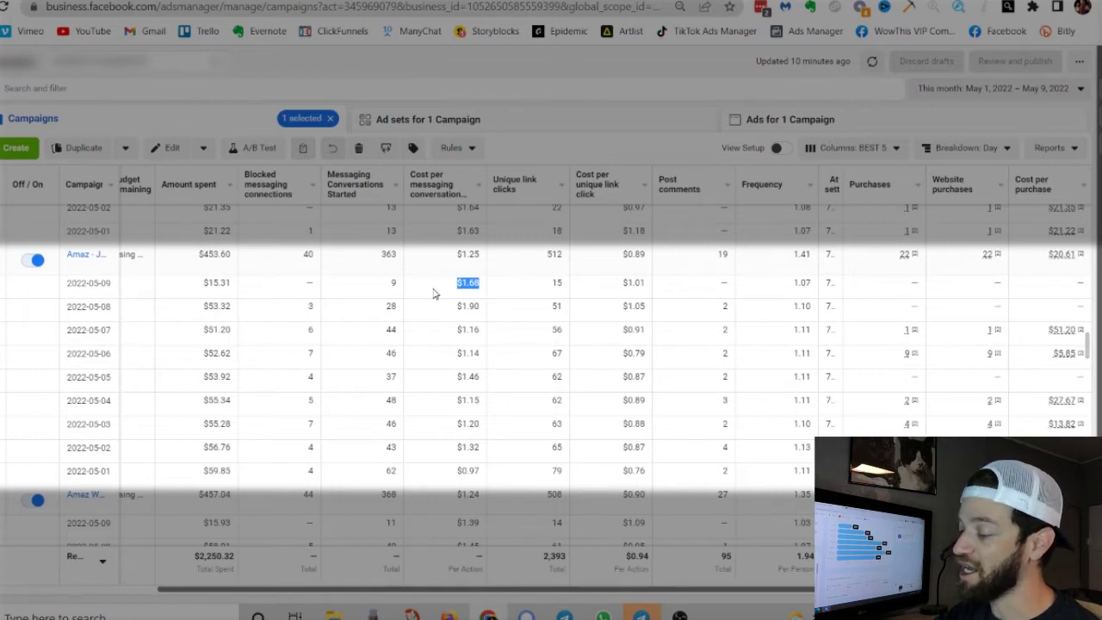
{"action": "scroll", "coordinate": [499, 431], "scroll_direction": "right", "scroll_amount": 2}
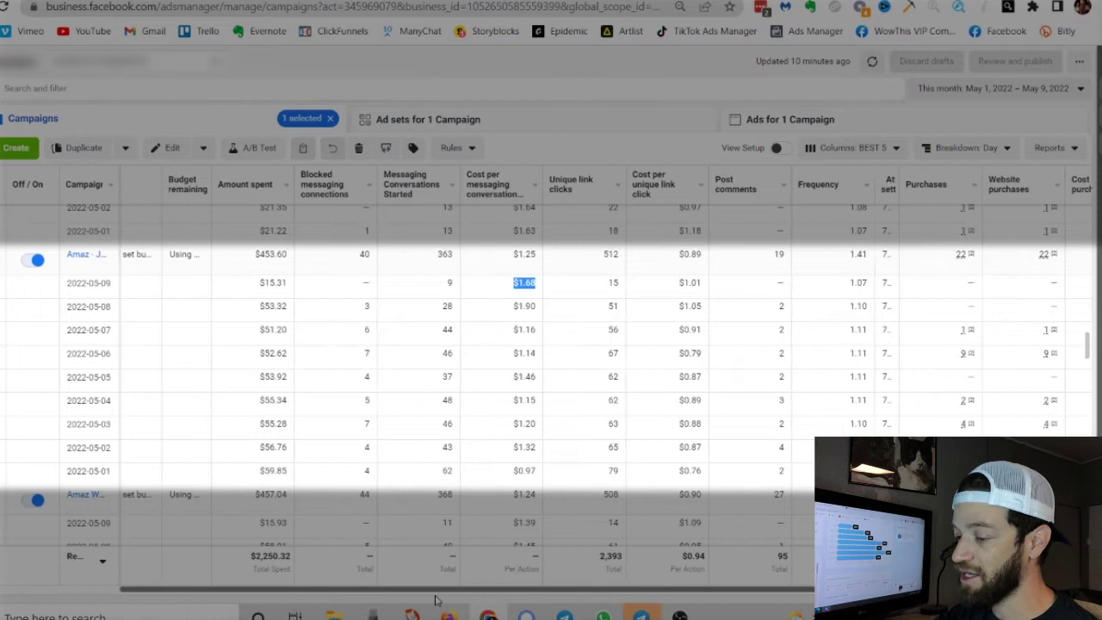
{"action": "left_click_drag", "start_coordinate": [537, 609], "coordinate": [701, 609]}
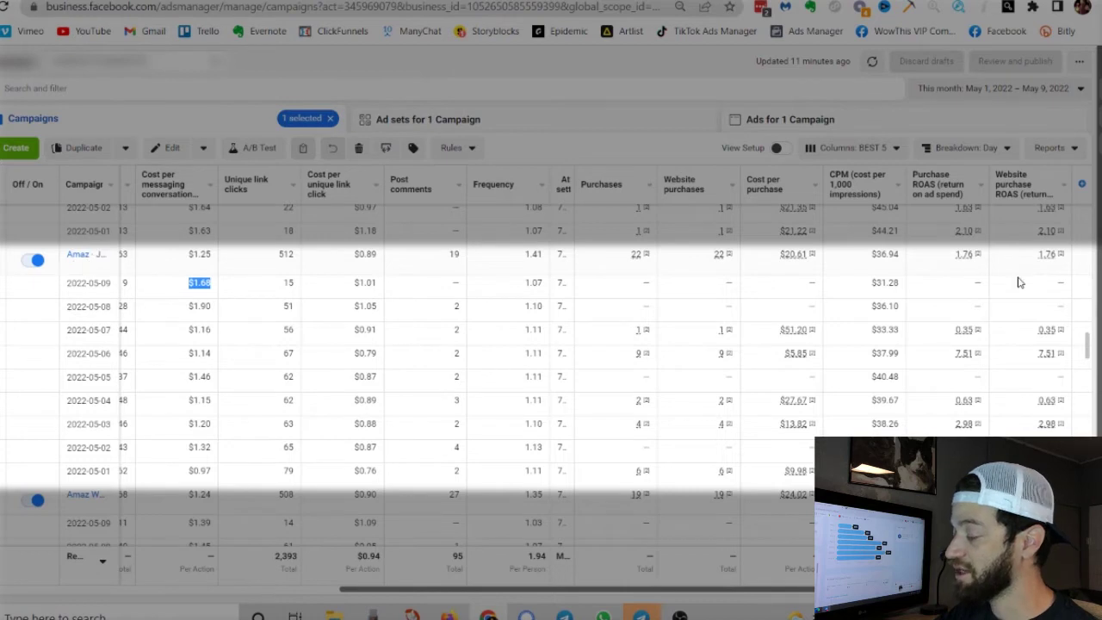
- Select the top campaign's $20.61 cost per purchase twice, clearing the selection each time
{"action": "double_click", "coordinate": [792, 255]}
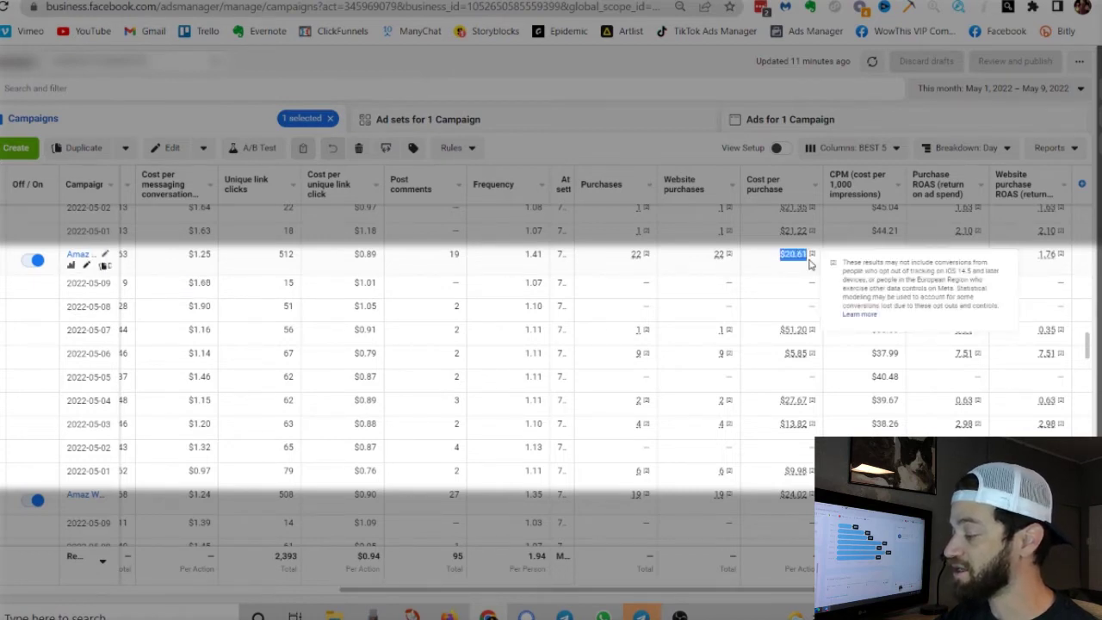
{"action": "left_click", "coordinate": [764, 263]}
{"action": "double_click", "coordinate": [775, 265]}
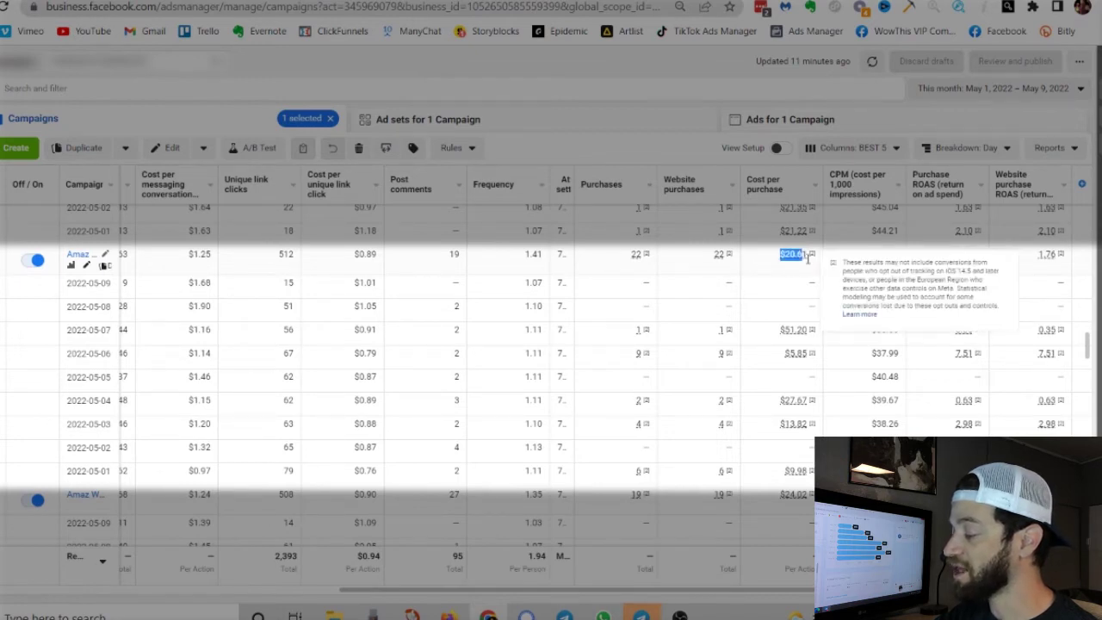
{"action": "left_click", "coordinate": [763, 268]}
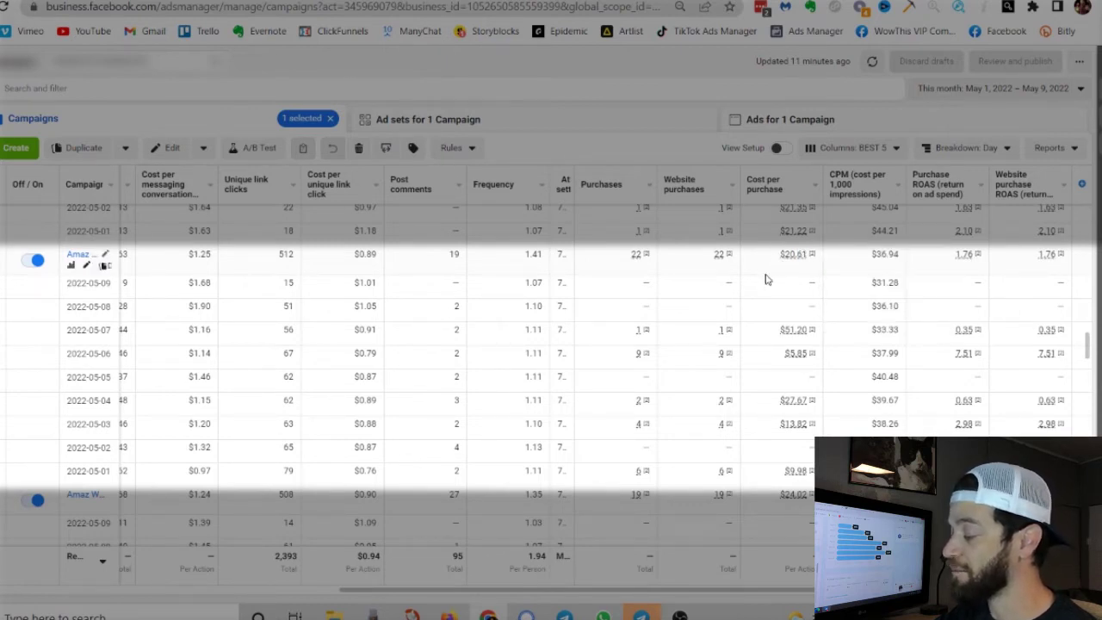
- Briefly select the $0.89 and 2022-05-09 $1.01 cost per unique link click values, clearing each
{"action": "scroll", "coordinate": [767, 278], "scroll_direction": "left", "scroll_amount": 5}
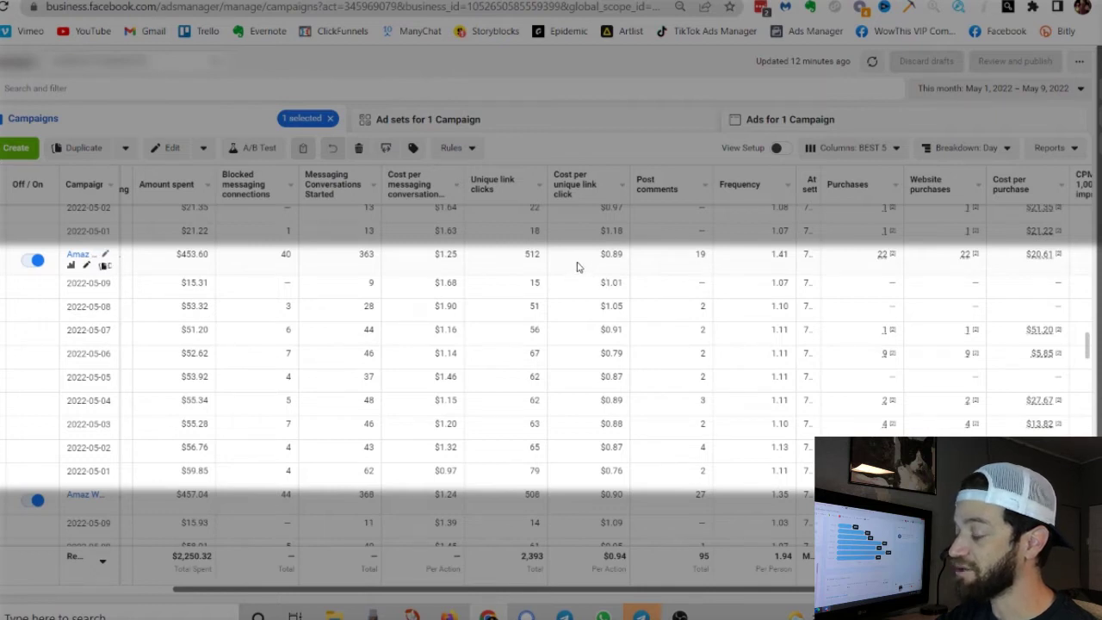
{"action": "left_click_drag", "start_coordinate": [600, 256], "coordinate": [613, 255]}
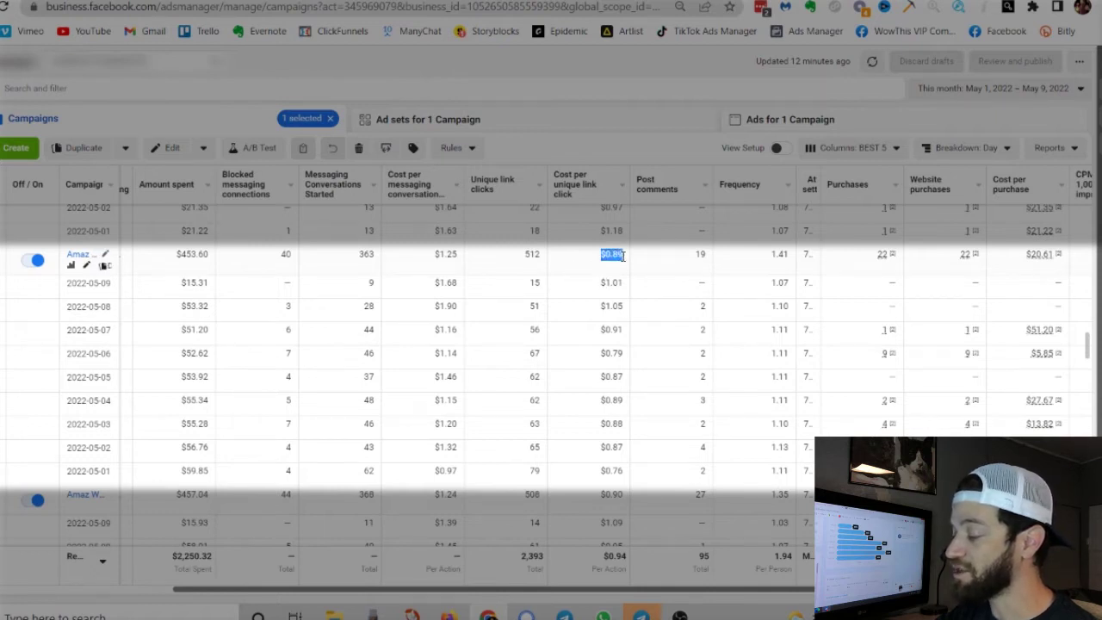
{"action": "left_click", "coordinate": [622, 255]}
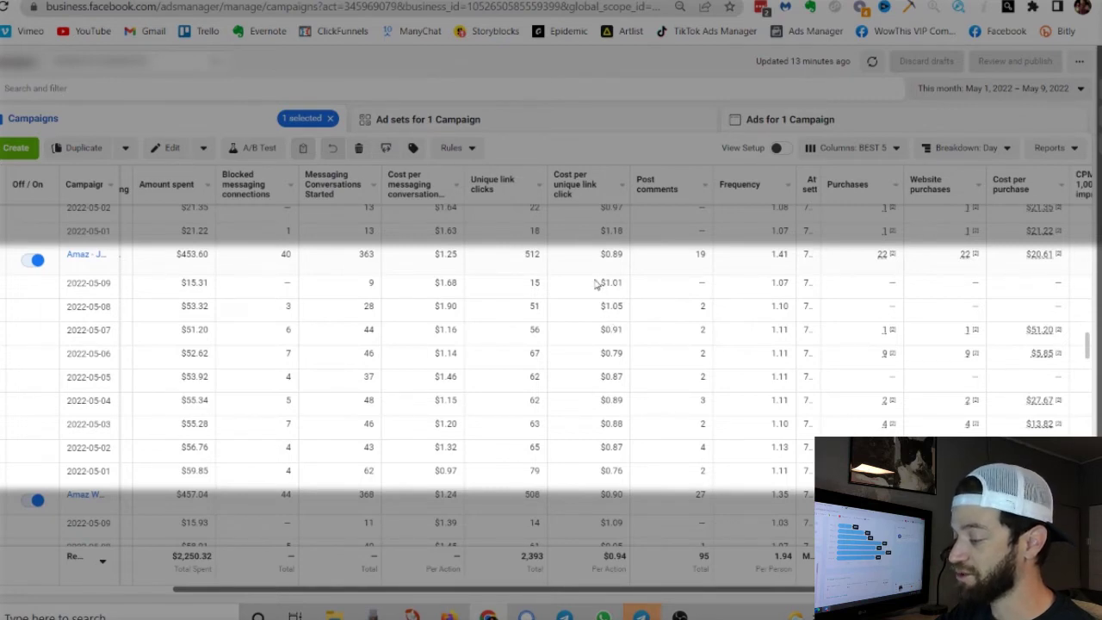
{"action": "left_click_drag", "start_coordinate": [602, 283], "coordinate": [628, 257]}
{"action": "left_click", "coordinate": [600, 287]}
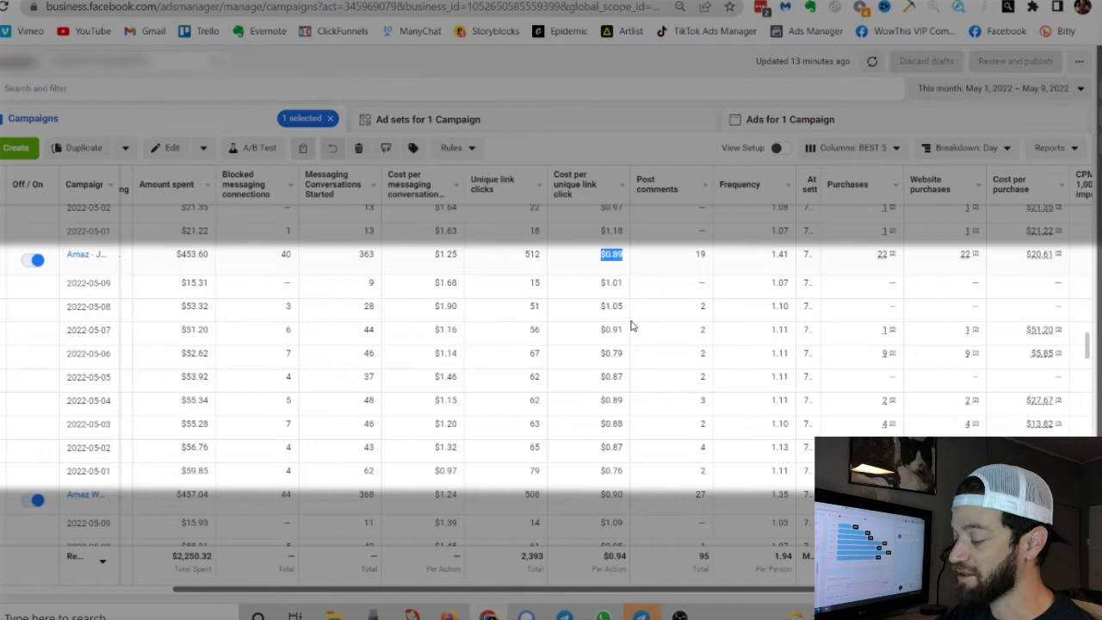
- Select the top campaign's $1.25 cost per messaging conversation
{"action": "scroll", "coordinate": [629, 322], "scroll_direction": "left", "scroll_amount": 2}
{"action": "scroll", "coordinate": [574, 288], "scroll_direction": "left", "scroll_amount": 1}
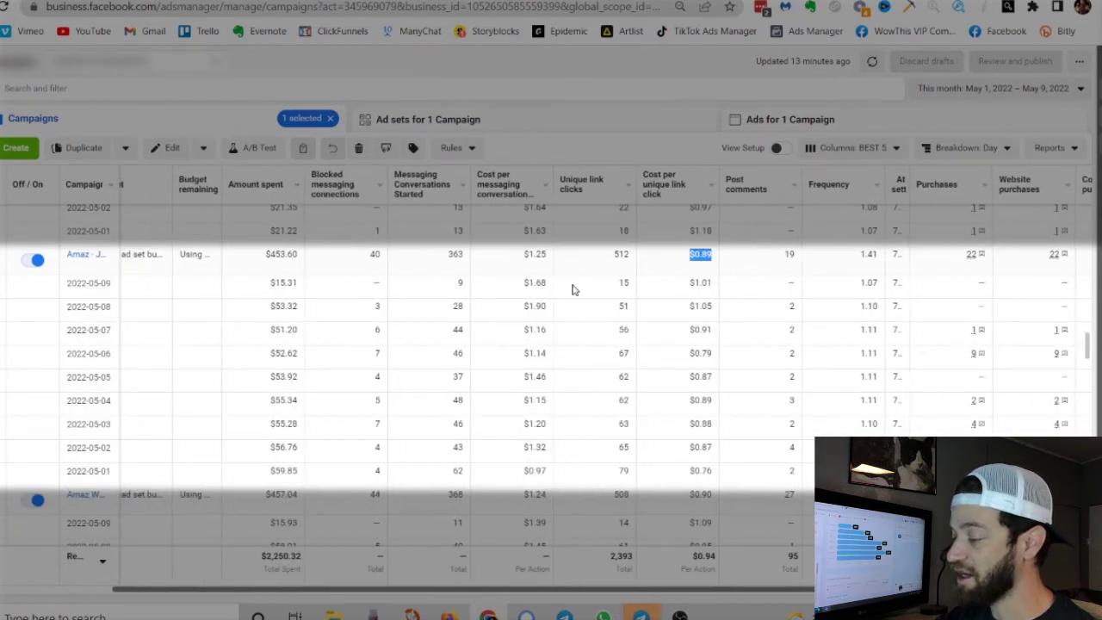
{"action": "left_click", "coordinate": [521, 261]}
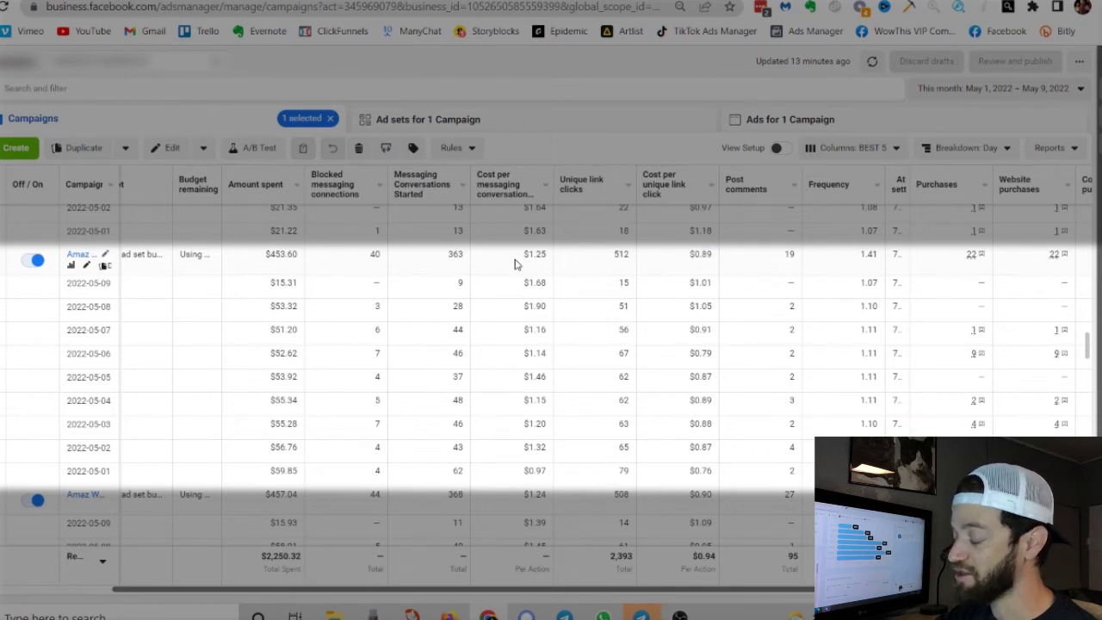
{"action": "left_click_drag", "start_coordinate": [521, 260], "coordinate": [552, 258]}
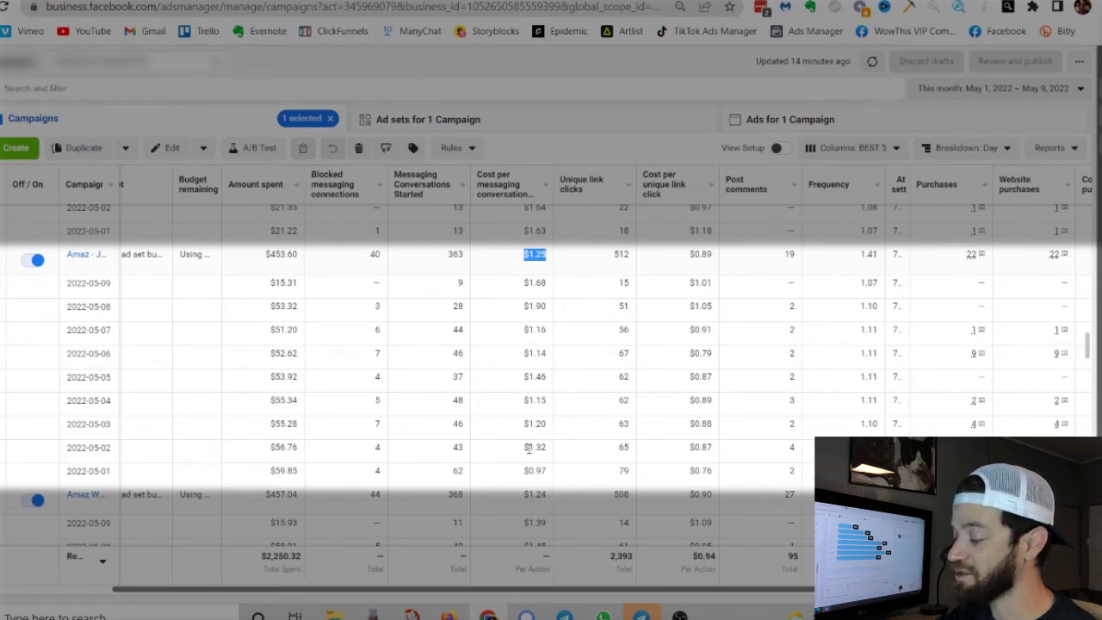
- Select the $1.90 (2022-05-08) and $1.68 (2022-05-09) cost per messaging conversation cells
{"action": "left_click_drag", "start_coordinate": [519, 308], "coordinate": [549, 308]}
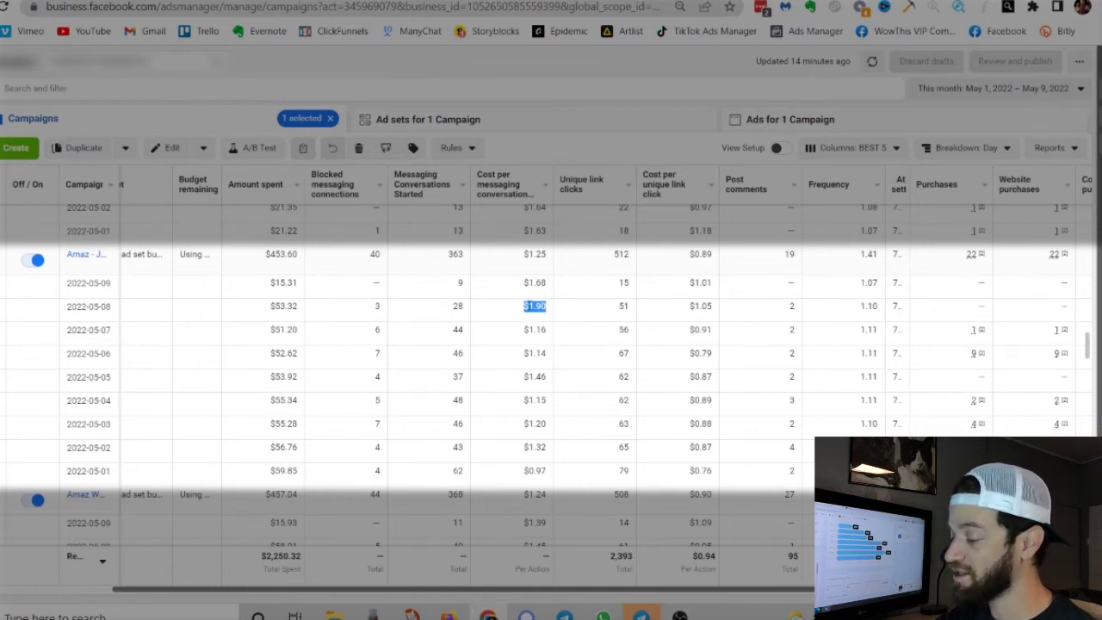
{"action": "left_click_drag", "start_coordinate": [527, 308], "coordinate": [549, 284]}
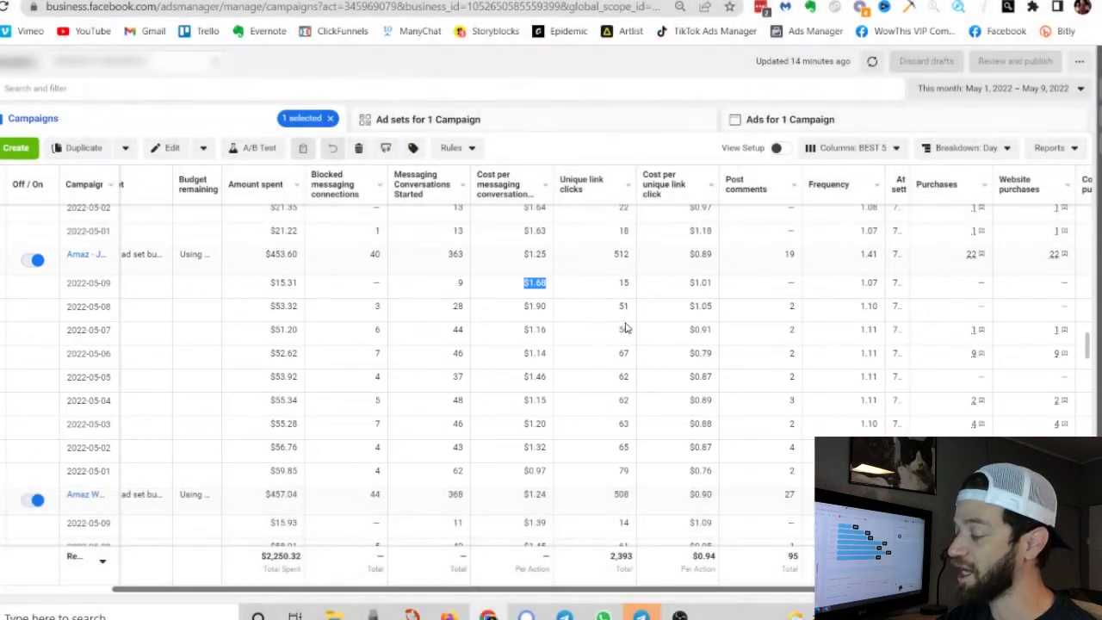
- Scroll the table up and right to reveal the Purchases, Cost per purchase, CPM and ROAS columns
{"action": "scroll", "coordinate": [628, 330], "scroll_direction": "up", "scroll_amount": 5}
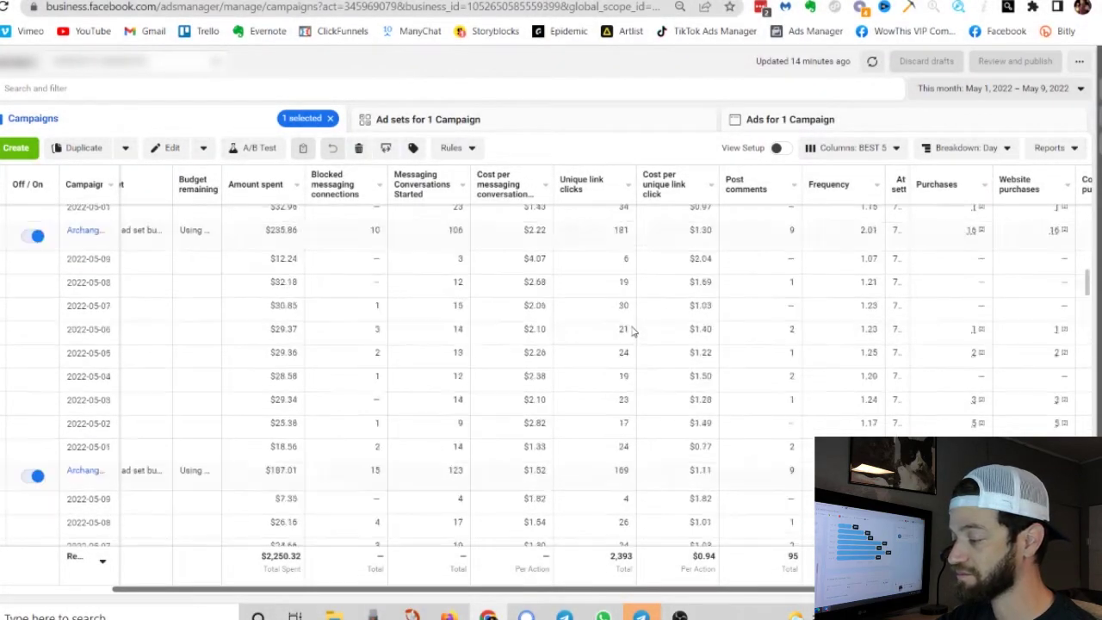
{"action": "scroll", "coordinate": [631, 331], "scroll_direction": "right", "scroll_amount": 4}
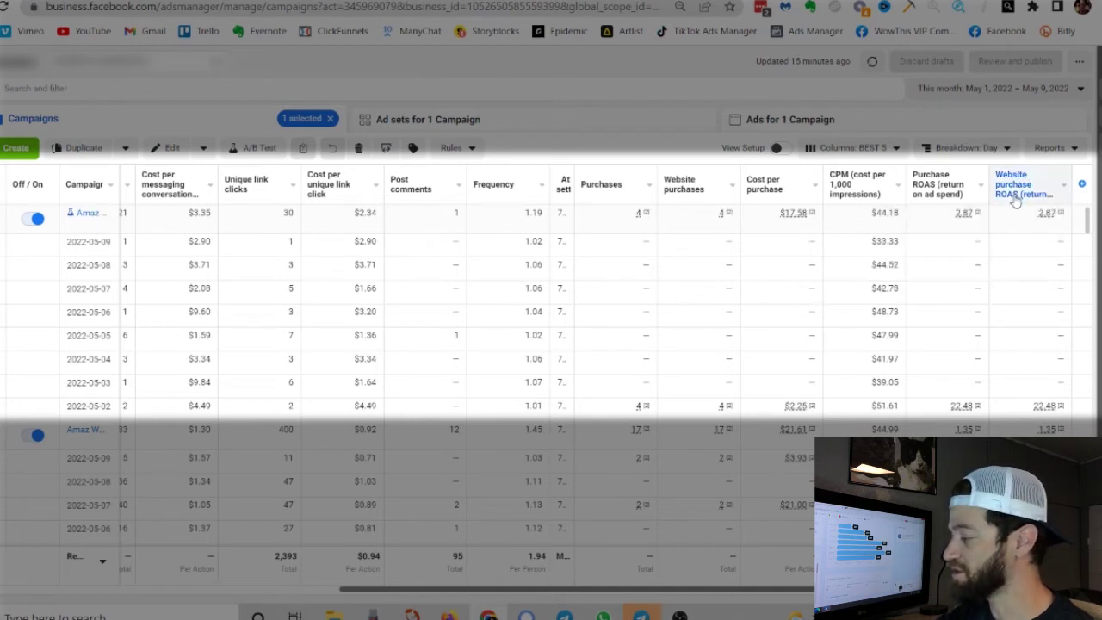
{"action": "mouse_move", "coordinate": [1040, 222]}
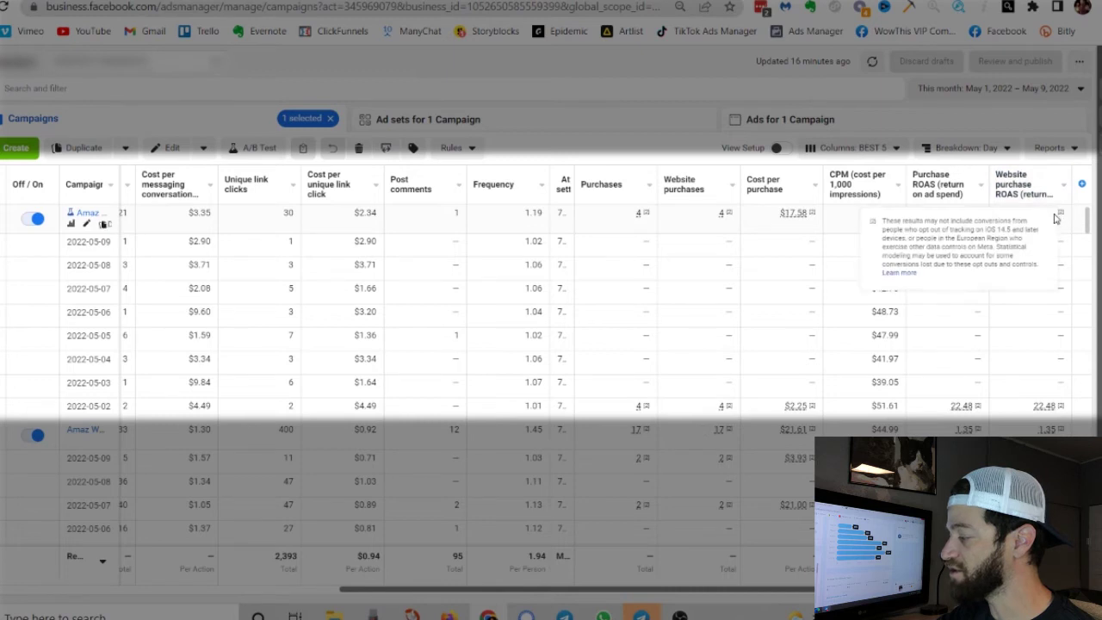
{"action": "mouse_move", "coordinate": [973, 206]}
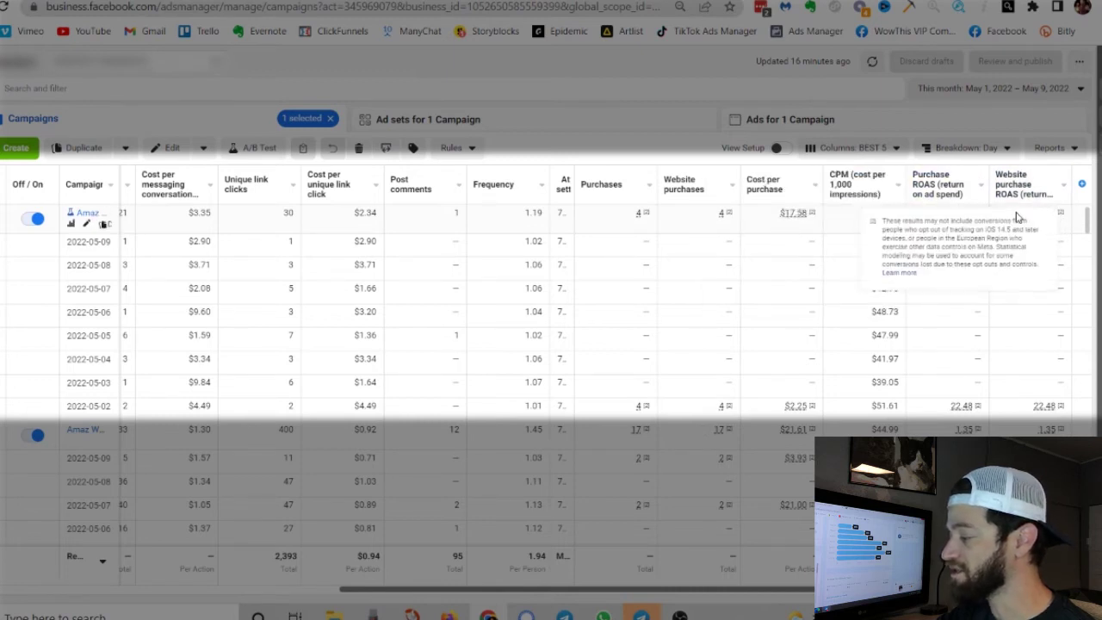
{"action": "mouse_move", "coordinate": [782, 211]}
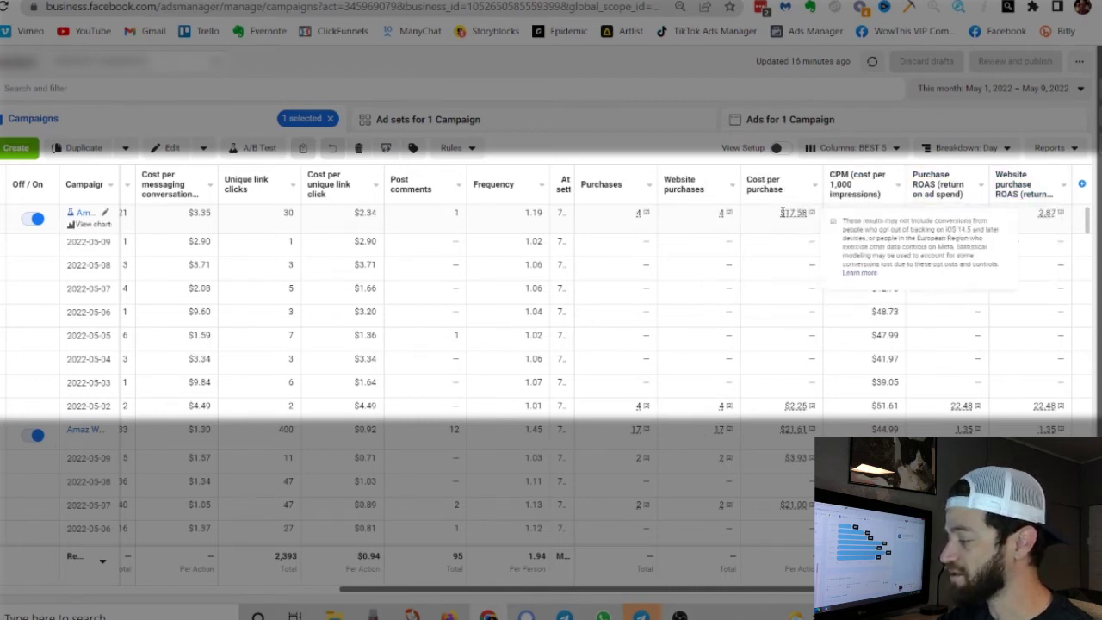
{"action": "double_click", "coordinate": [721, 405]}
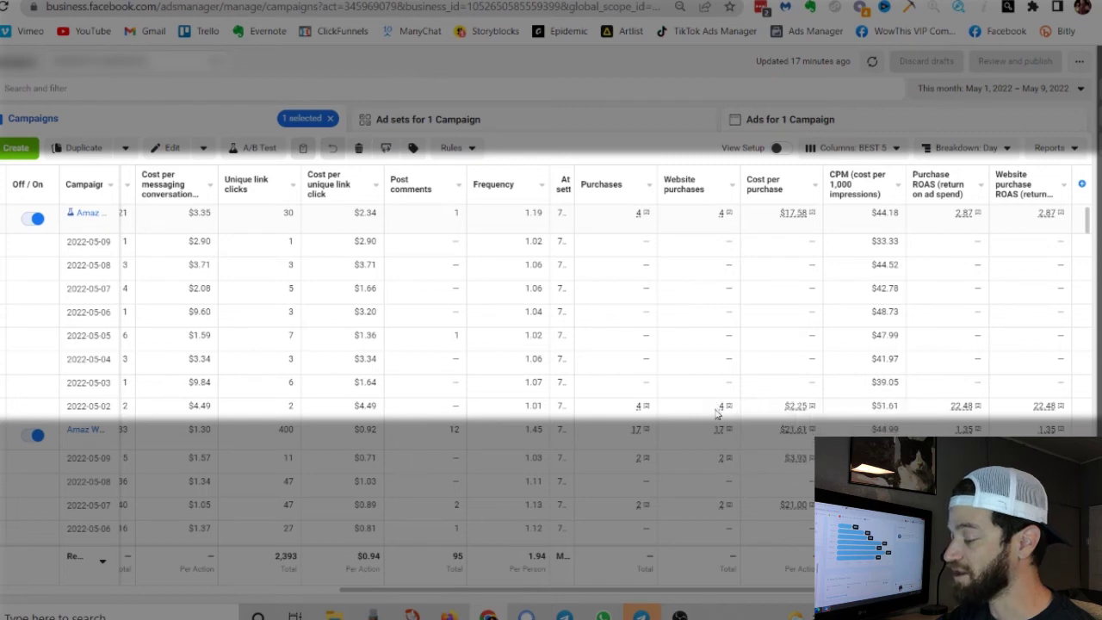
{"action": "left_click", "coordinate": [713, 412]}
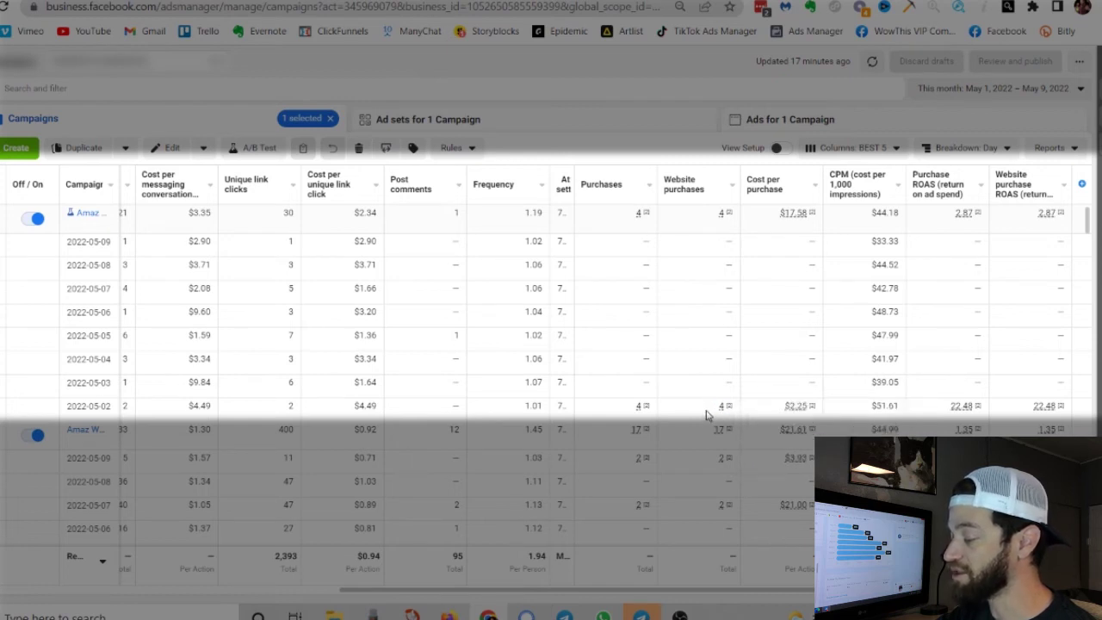
{"action": "double_click", "coordinate": [710, 413]}
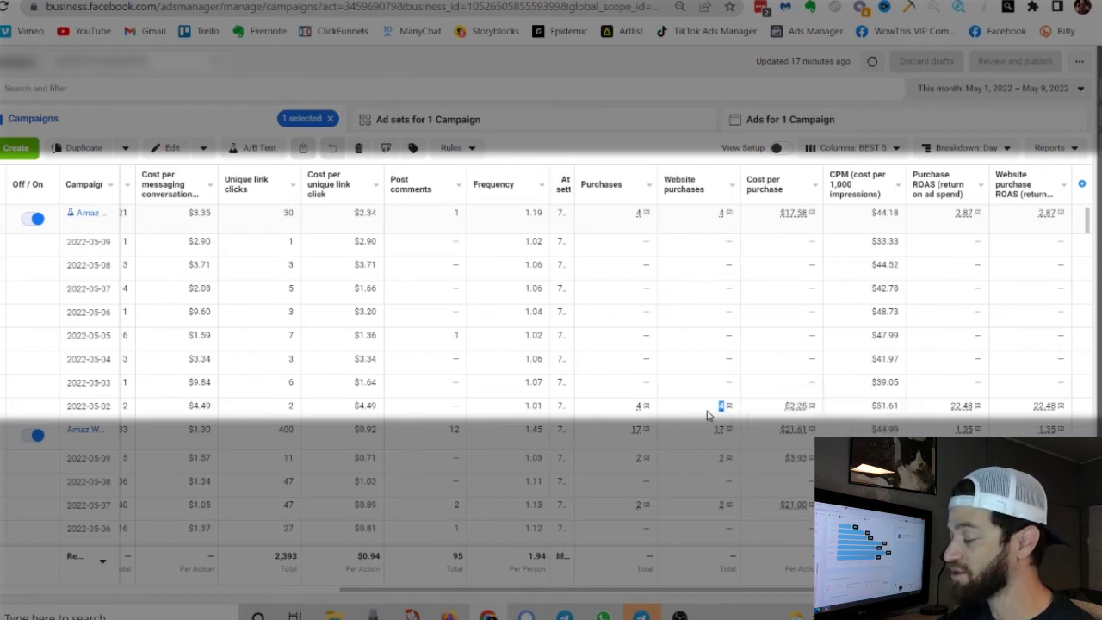
{"action": "left_click", "coordinate": [715, 416]}
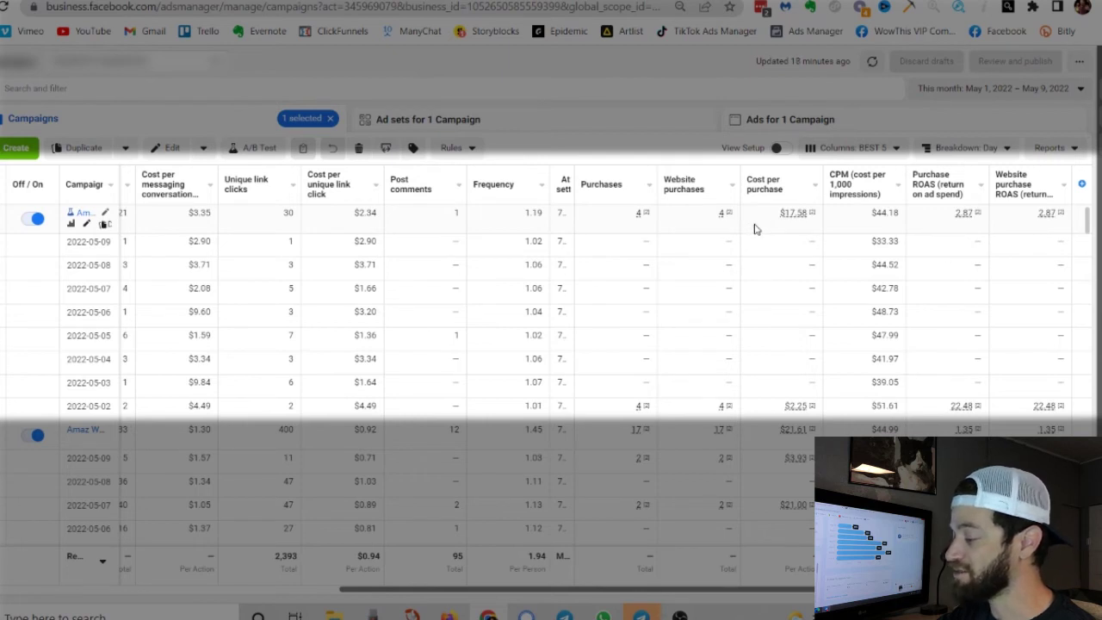
- Drag the horizontal scrollbar left to reveal Amount spent and Messaging Conversations Started
{"action": "left_click_drag", "start_coordinate": [808, 590], "coordinate": [615, 603]}
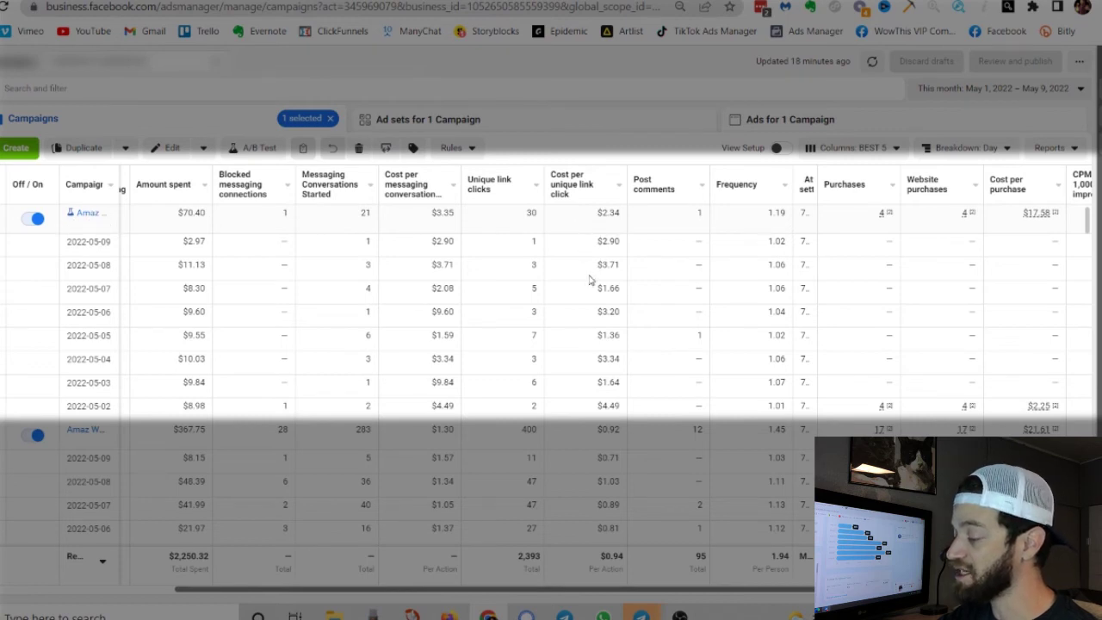
- Scroll fully left and select the second campaign's $3.35 cost per messaging conversation
{"action": "scroll", "coordinate": [603, 280], "scroll_direction": "left", "scroll_amount": 5}
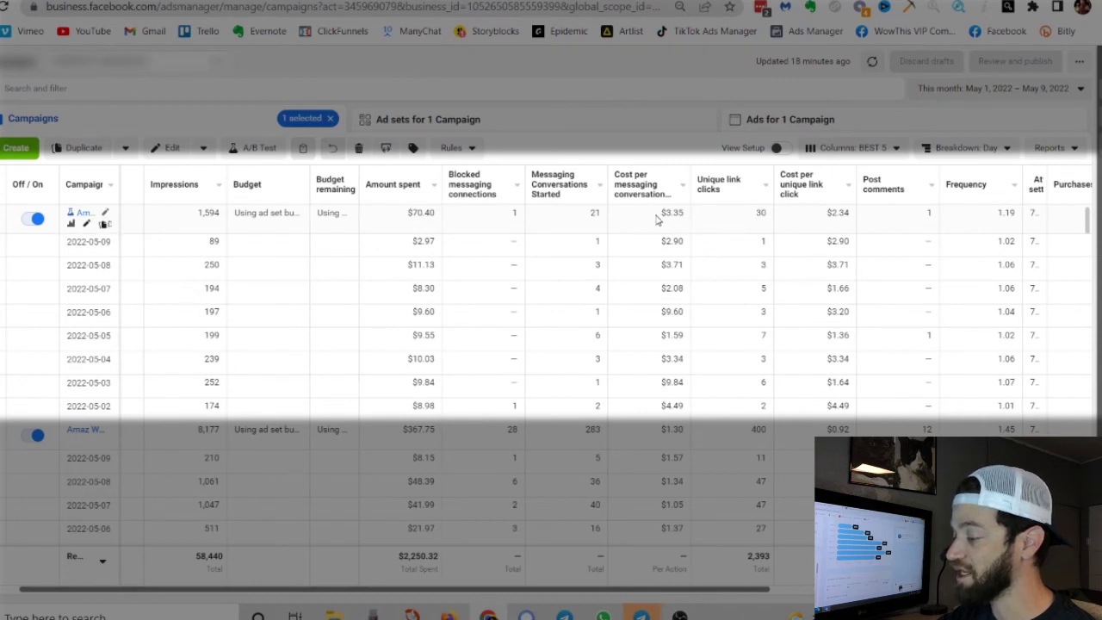
{"action": "left_click_drag", "start_coordinate": [656, 212], "coordinate": [685, 212]}
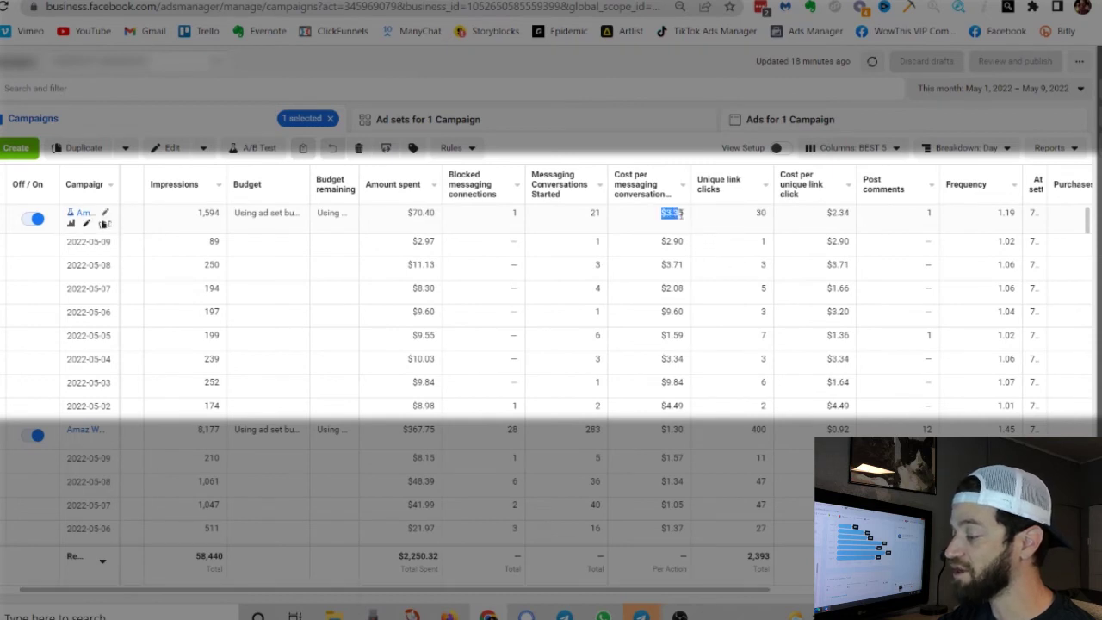
{"action": "left_click", "coordinate": [641, 223]}
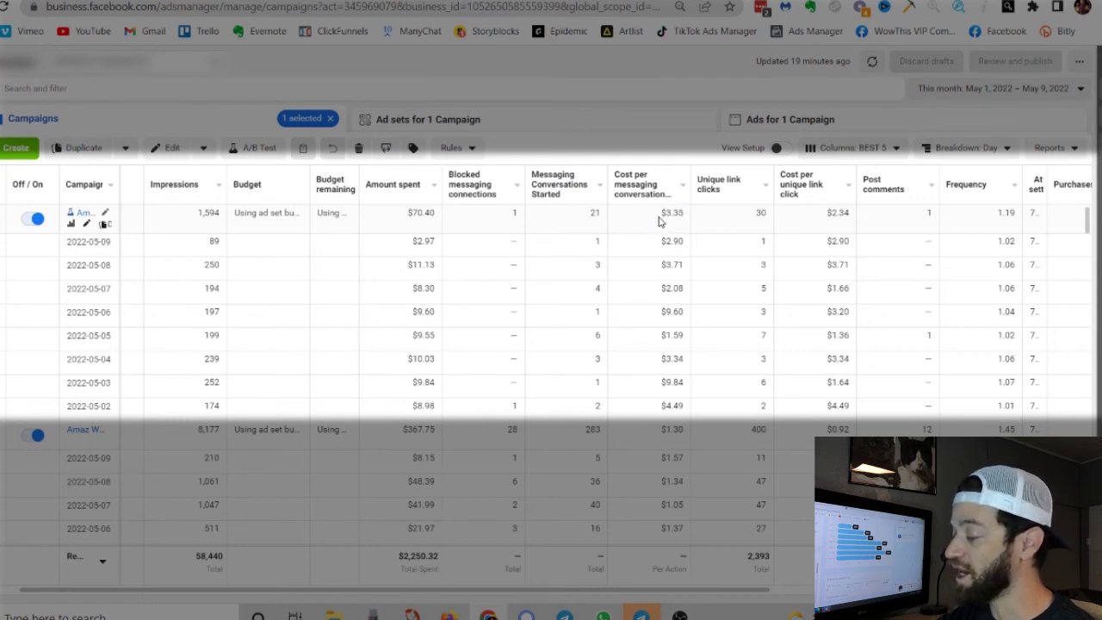
{"action": "left_click_drag", "start_coordinate": [658, 222], "coordinate": [686, 224]}
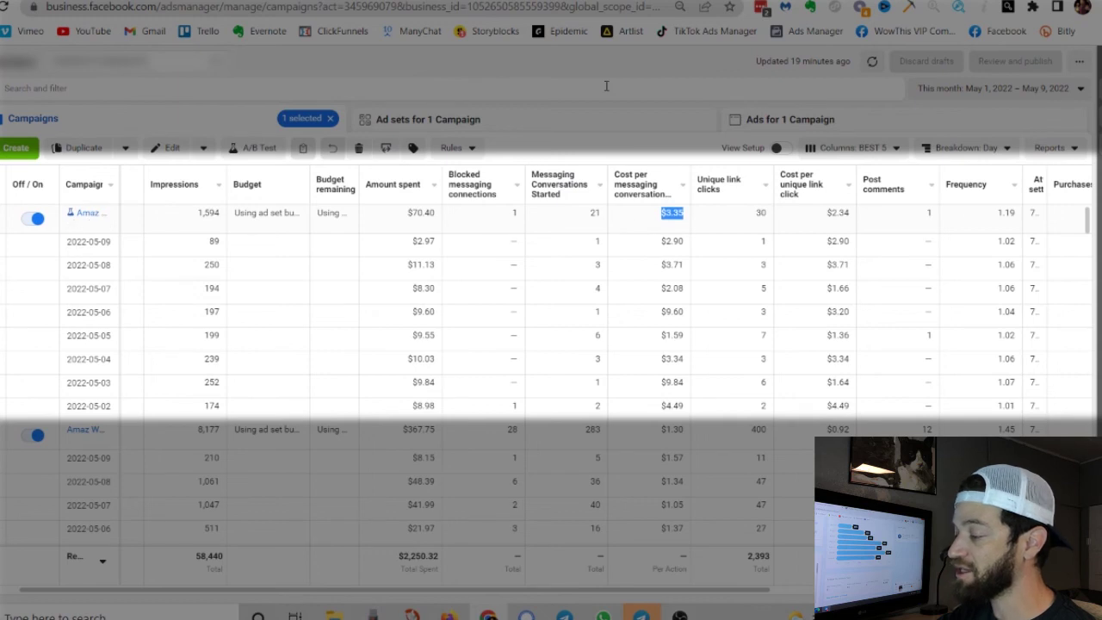